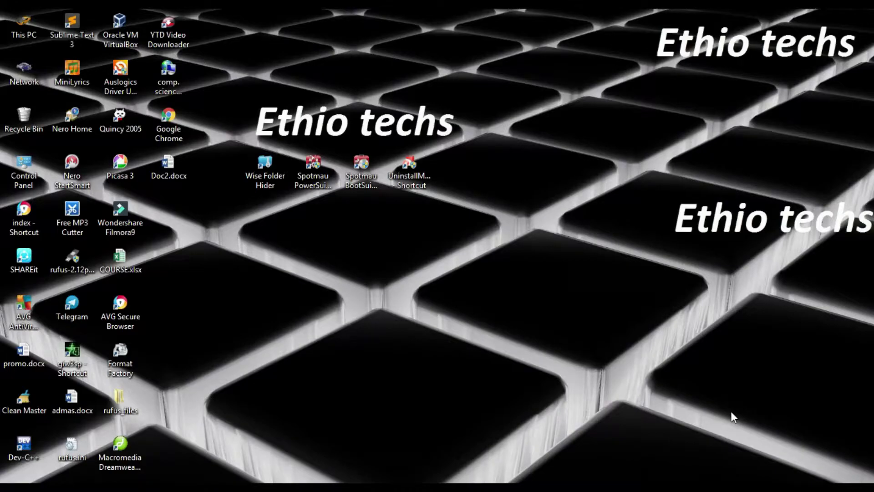
# Open the Registry Editor and enter core I7 3312HQ as the ProcessorNameString value data under CentralProcessor\0
pyautogui.press('super+r')
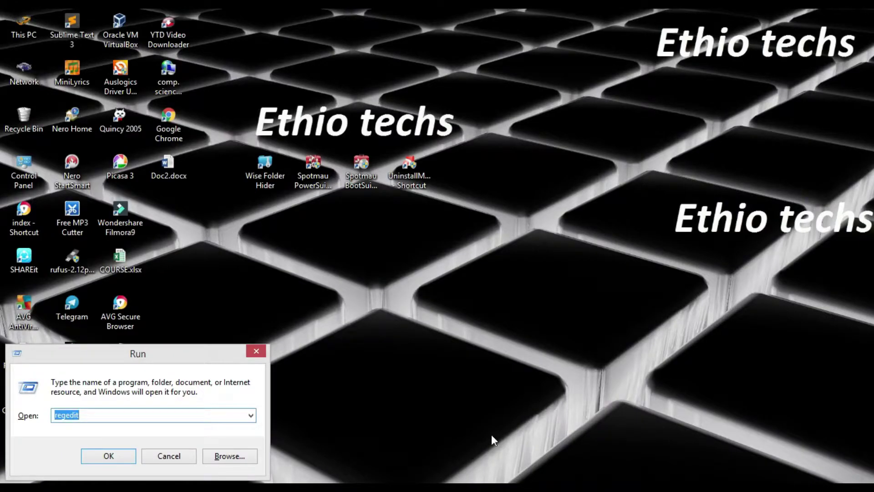
pyautogui.click(110, 457)
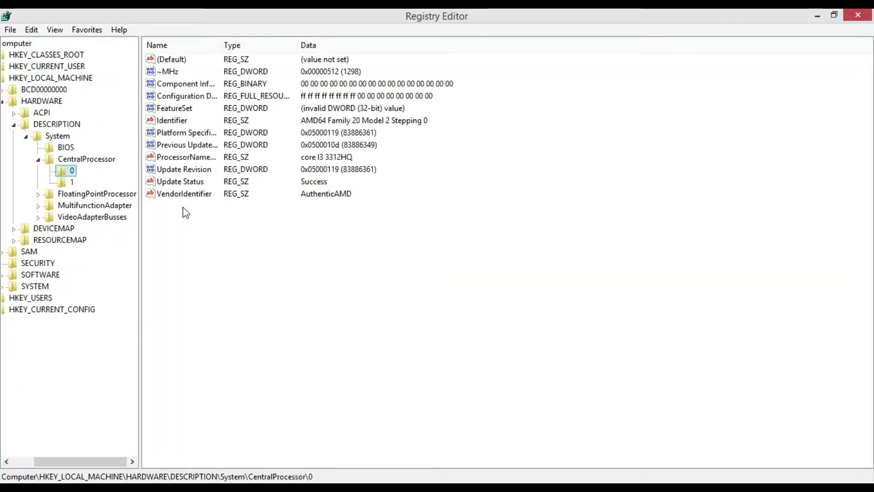
pyautogui.doubleClick(199, 158)
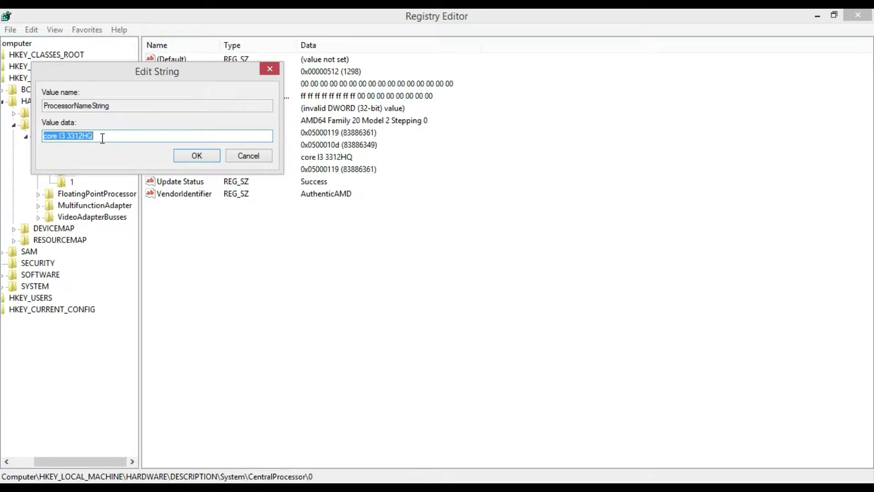
pyautogui.click(65, 136)
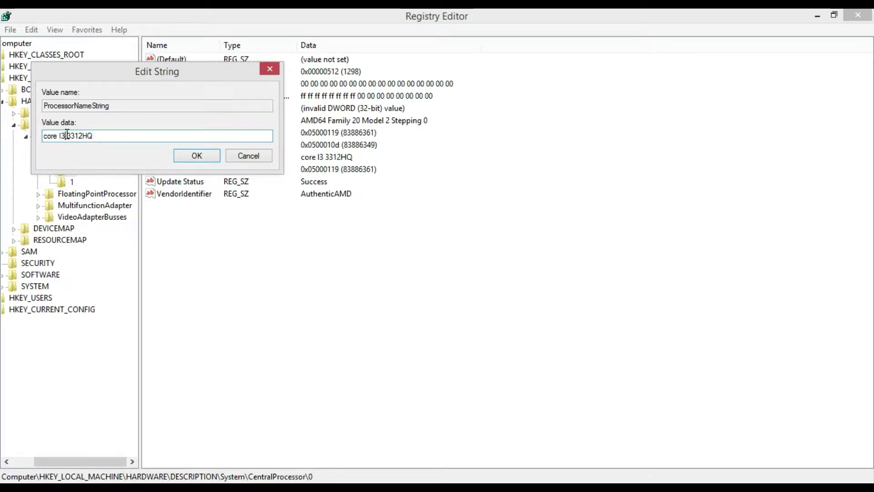
pyautogui.press('BackSpace')
pyautogui.write('7')
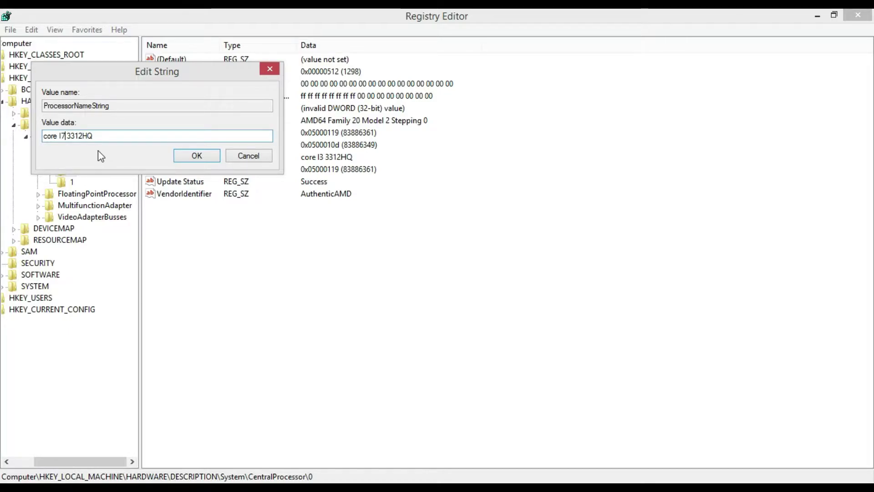
# View the PC info from the system settings, and apply the edited ProcessorNameString value
pyautogui.click(829, 411)
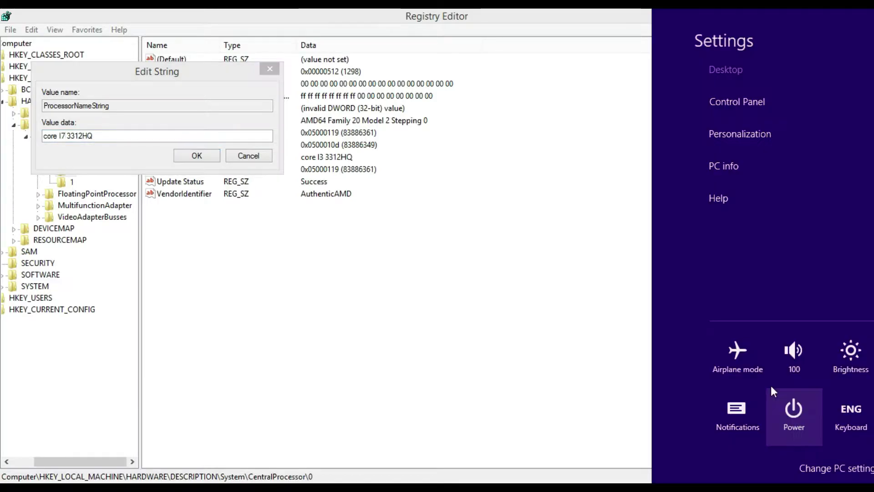
pyautogui.click(717, 169)
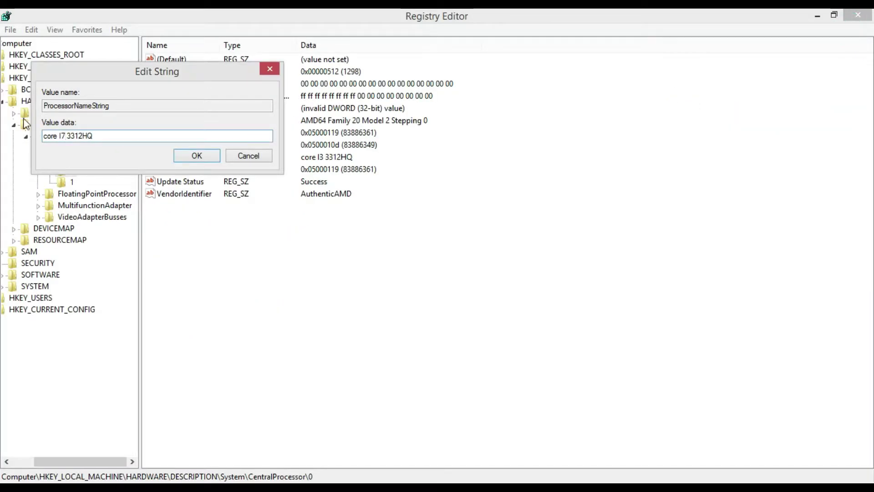
pyautogui.click(205, 157)
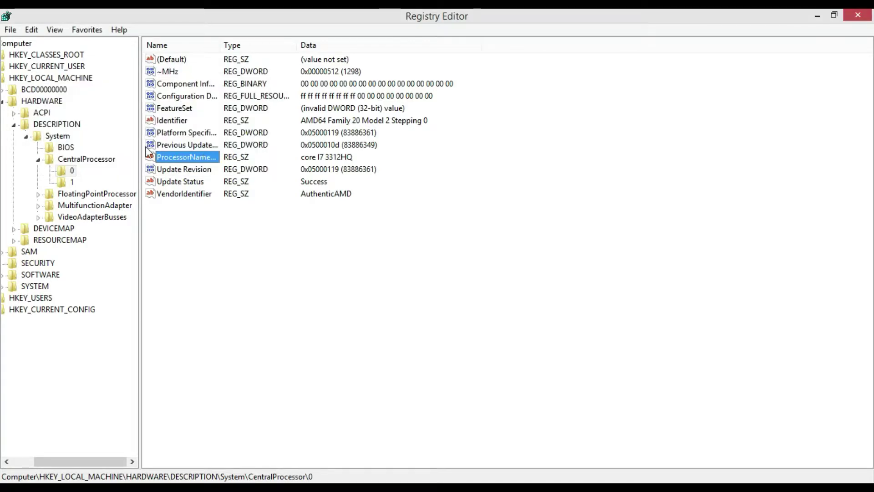
pyautogui.press('alt')
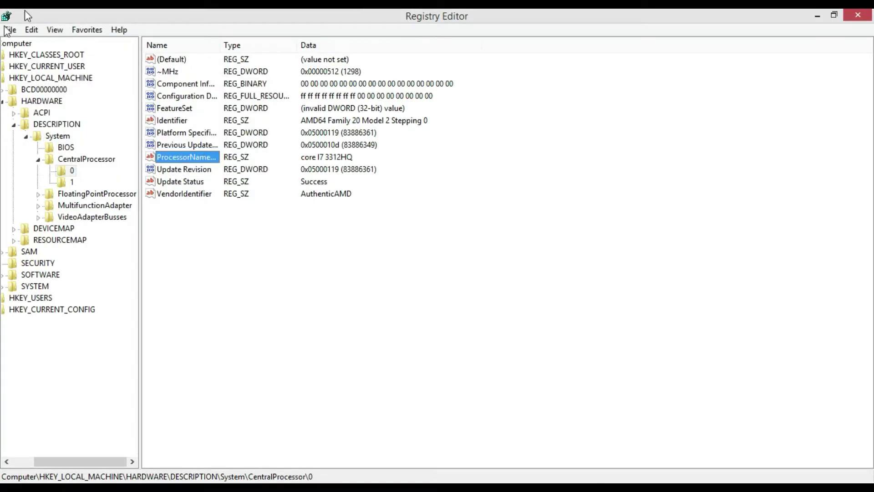
pyautogui.press('alt')
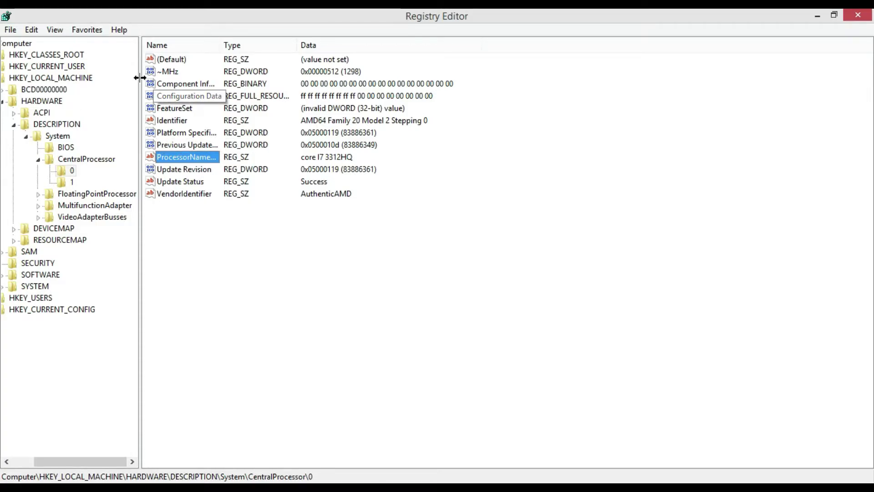
pyautogui.press('alt')
# Export the selected CentralProcessor\0 branch as a registration file named regist in the Lyrics folder on Local Disk (C:)
pyautogui.click(11, 30)
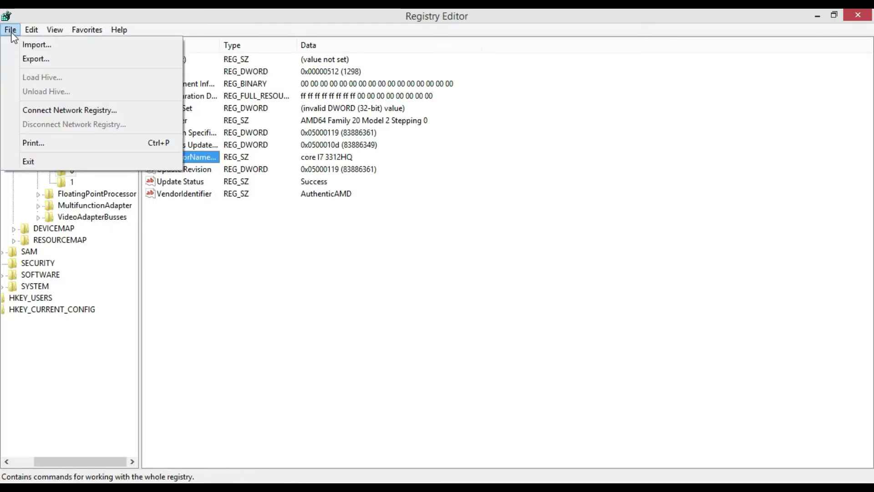
pyautogui.click(38, 60)
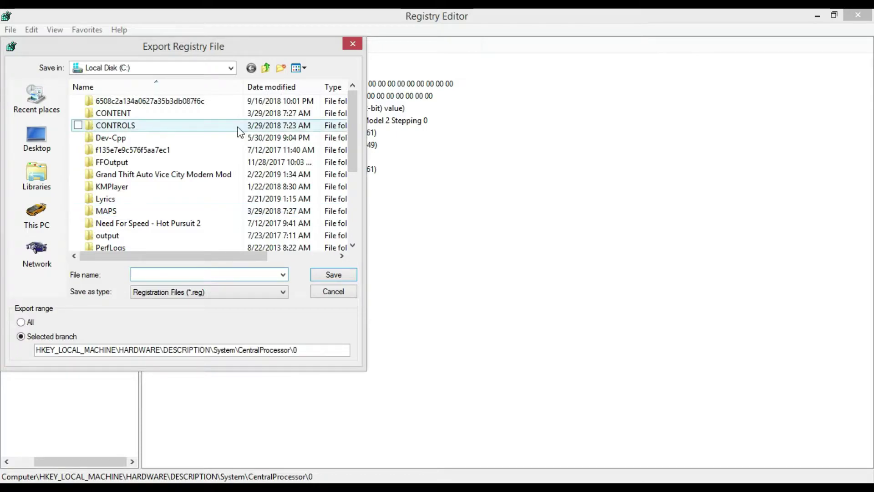
pyautogui.doubleClick(234, 204)
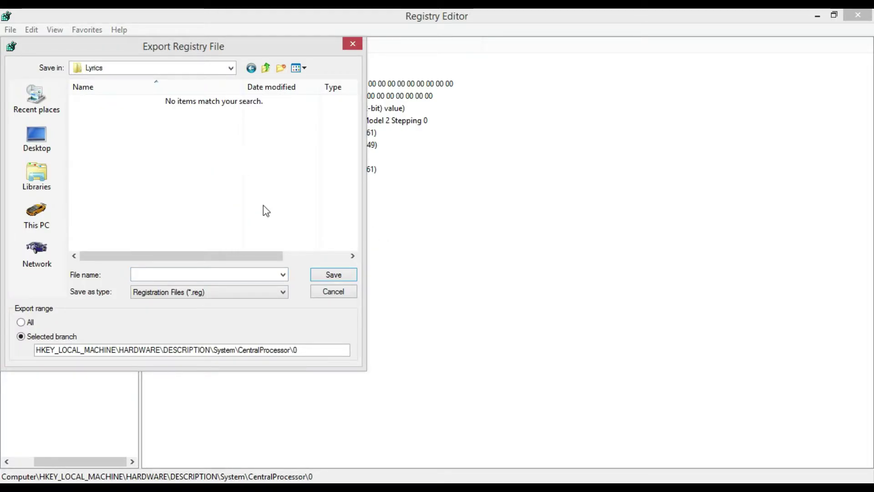
pyautogui.click(150, 274)
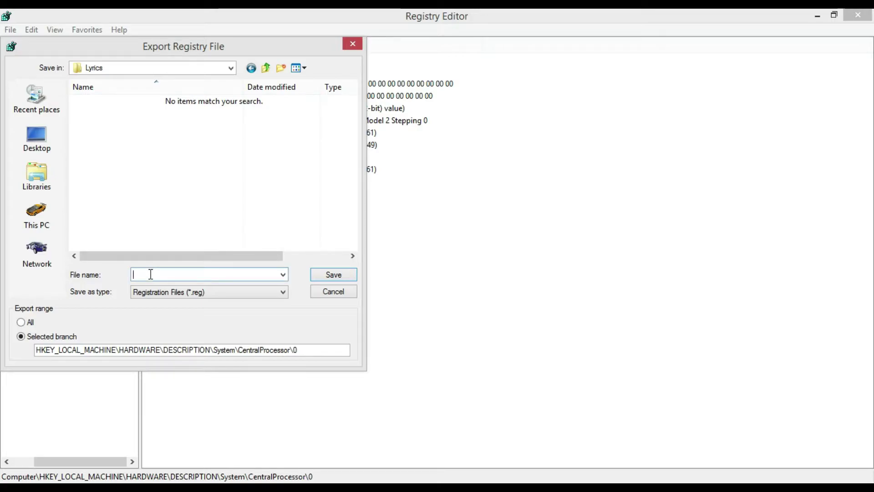
pyautogui.write('reg')
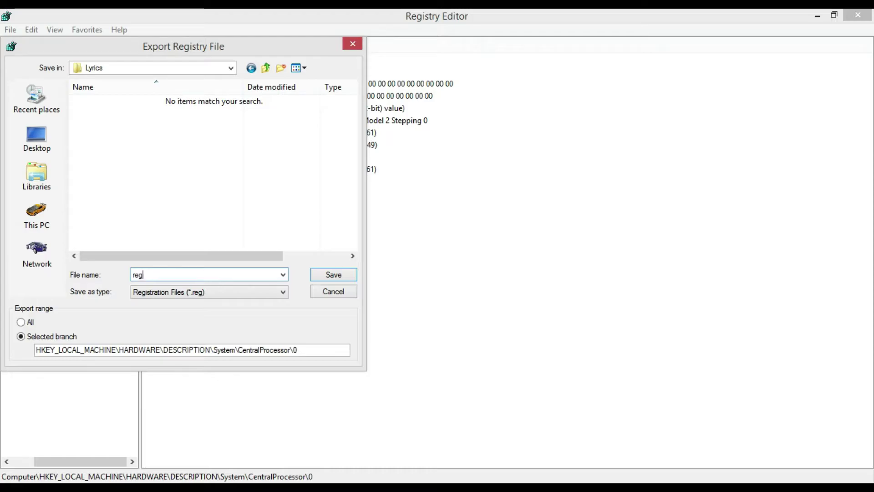
pyautogui.write('ist')
pyautogui.click(339, 279)
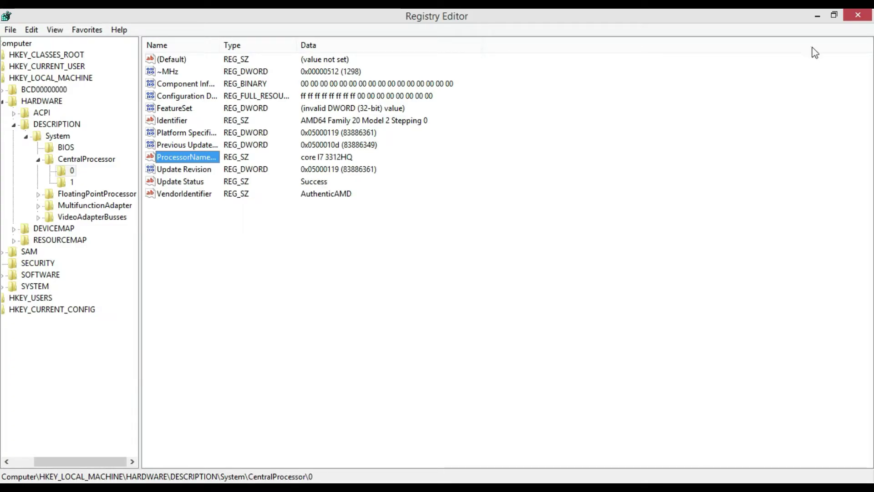
# Close the Registry Editor and open Task Scheduler
pyautogui.click(849, 12)
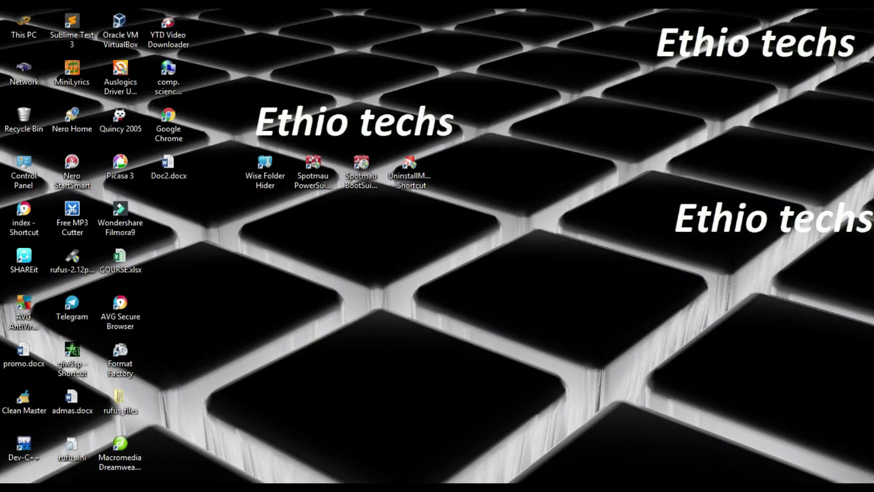
pyautogui.press('super')
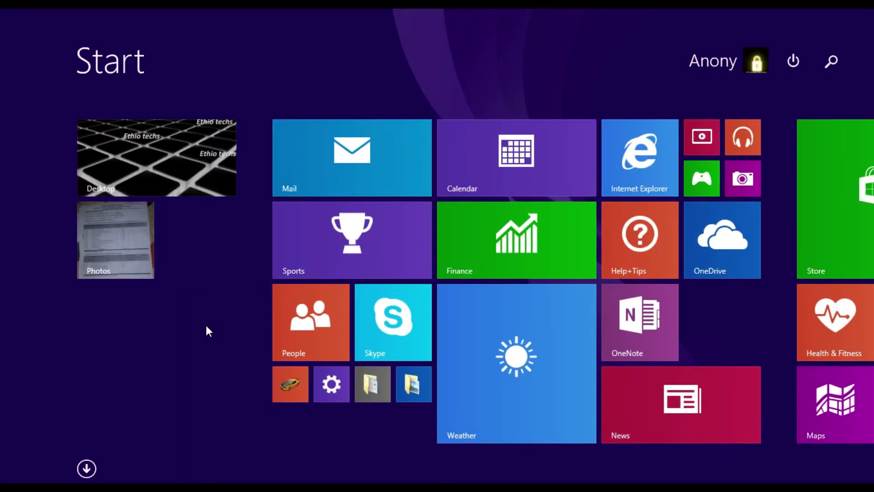
pyautogui.write('task')
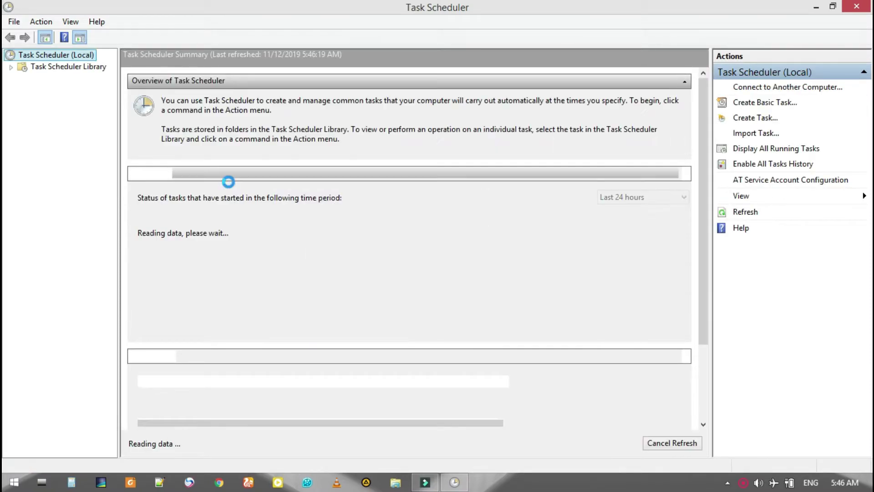
# Start a new basic task and name it regist
pyautogui.click(42, 23)
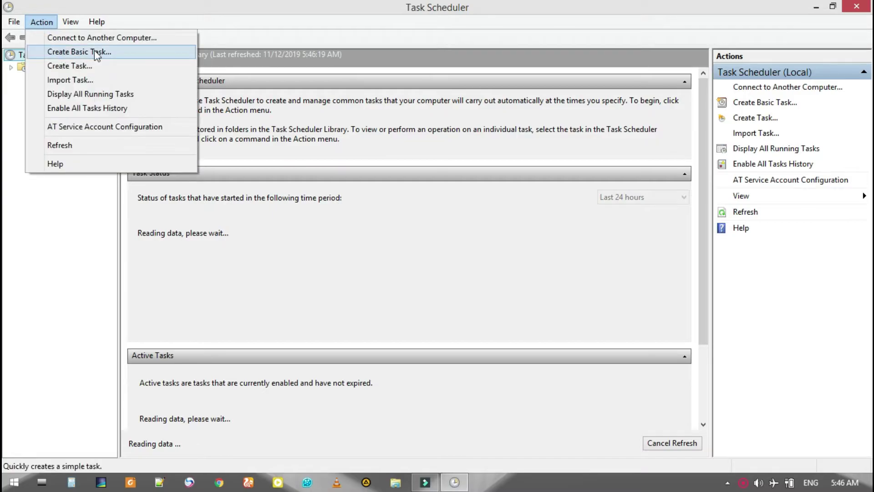
pyautogui.click(96, 54)
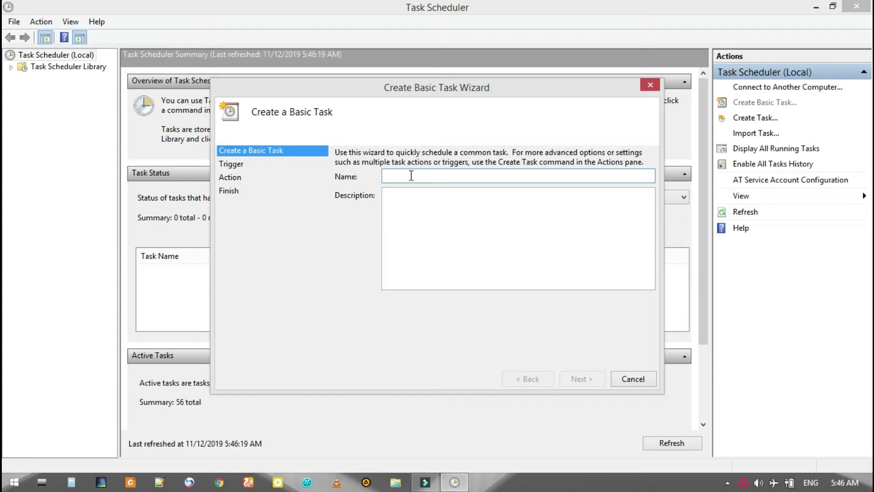
pyautogui.write('re')
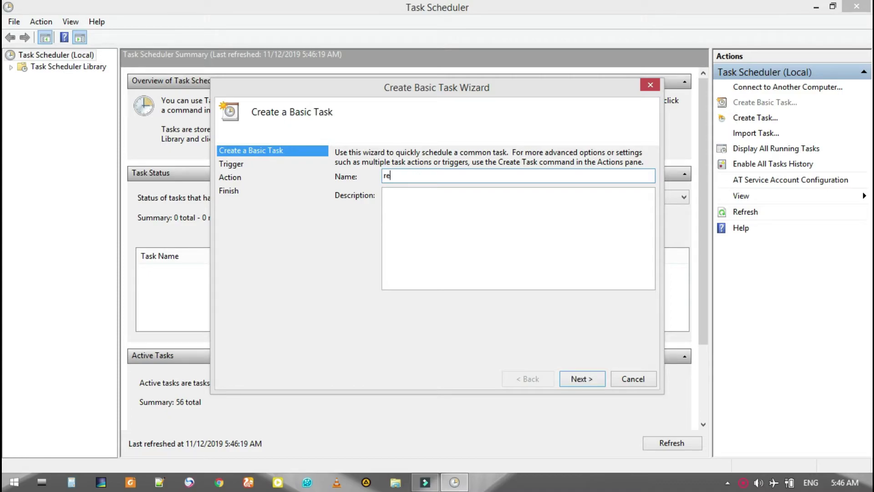
pyautogui.write('gist')
pyautogui.click(581, 379)
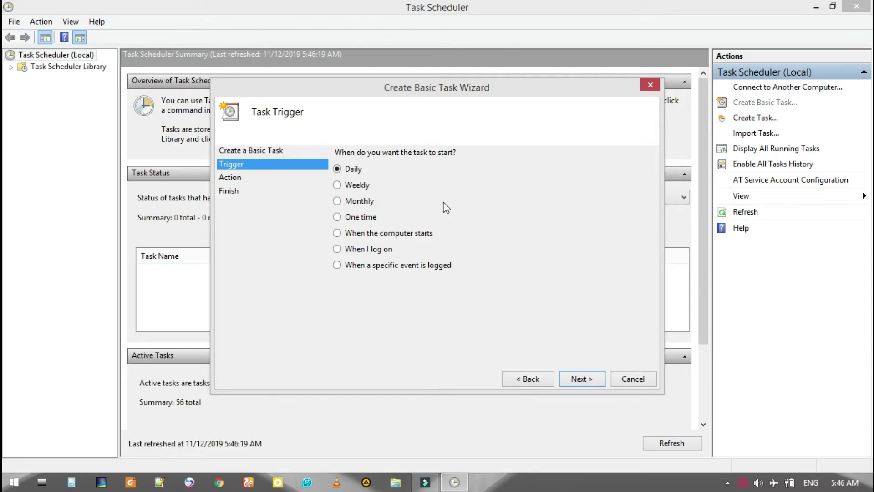
# Set the task to trigger when the computer starts, with Start a program as its action
pyautogui.click(345, 237)
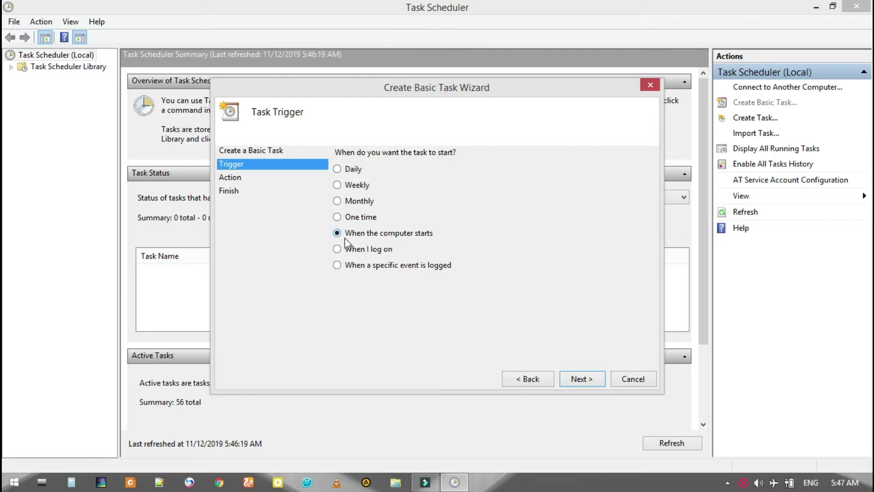
pyautogui.click(583, 380)
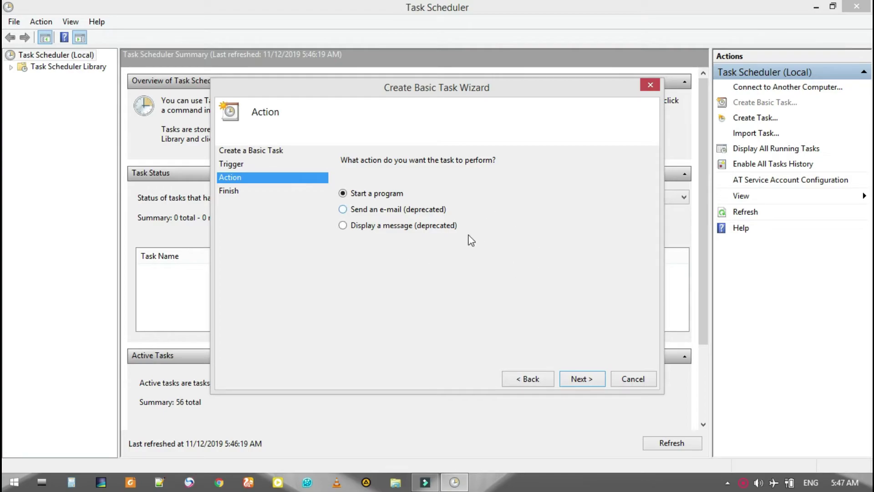
pyautogui.click(580, 378)
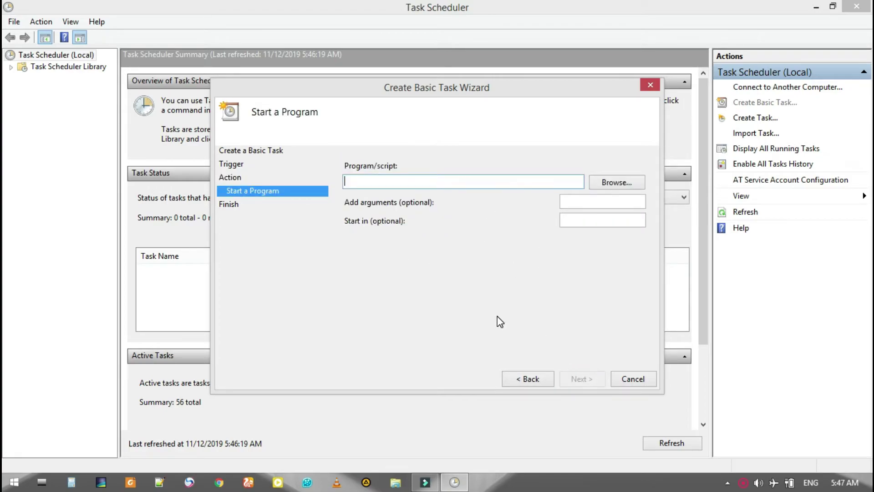
# Choose C:\Lyrics\regist.reg as the program to run and finish creating the basic task
pyautogui.click(624, 181)
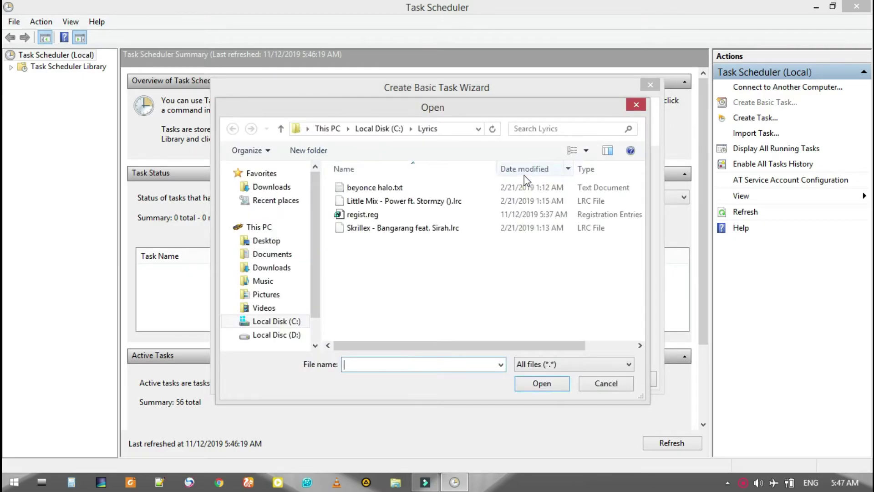
pyautogui.click(431, 218)
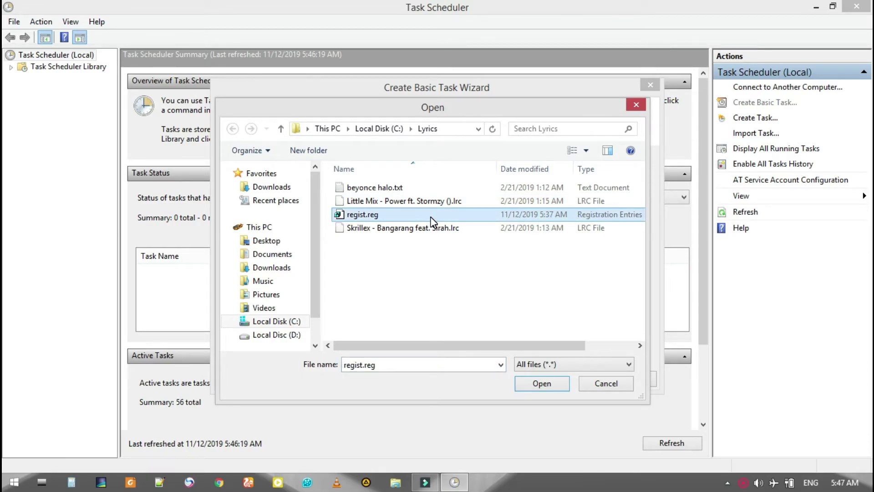
pyautogui.click(556, 388)
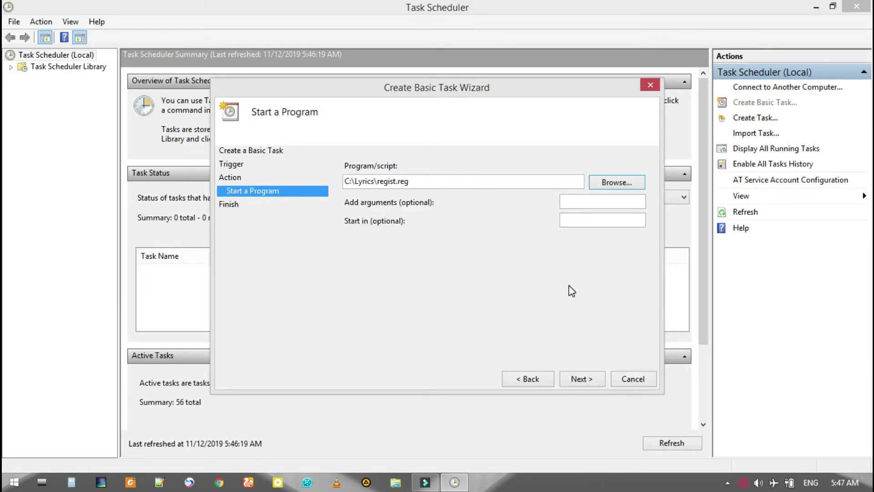
pyautogui.click(582, 378)
pyautogui.click(582, 379)
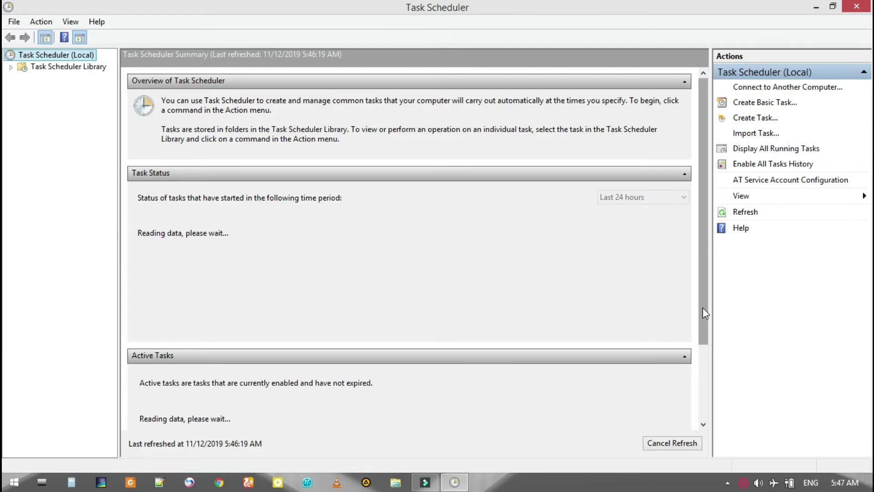
# Find the regist task among the active tasks and open its details
pyautogui.scroll(-3, 704, 319)
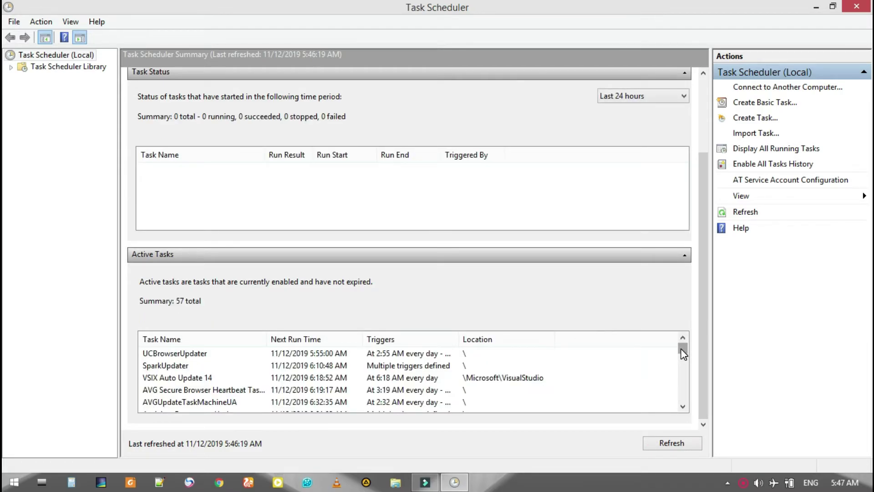
pyautogui.moveTo(682, 353); pyautogui.dragTo(683, 362)
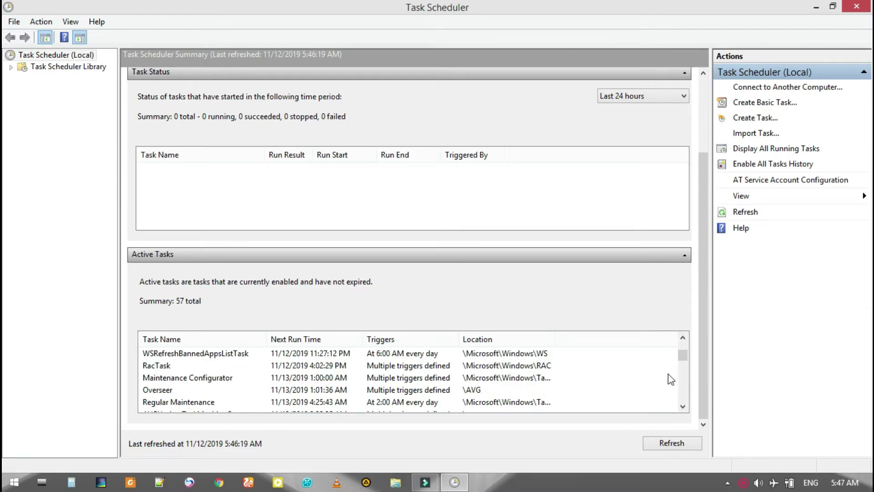
pyautogui.moveTo(683, 355); pyautogui.dragTo(675, 379)
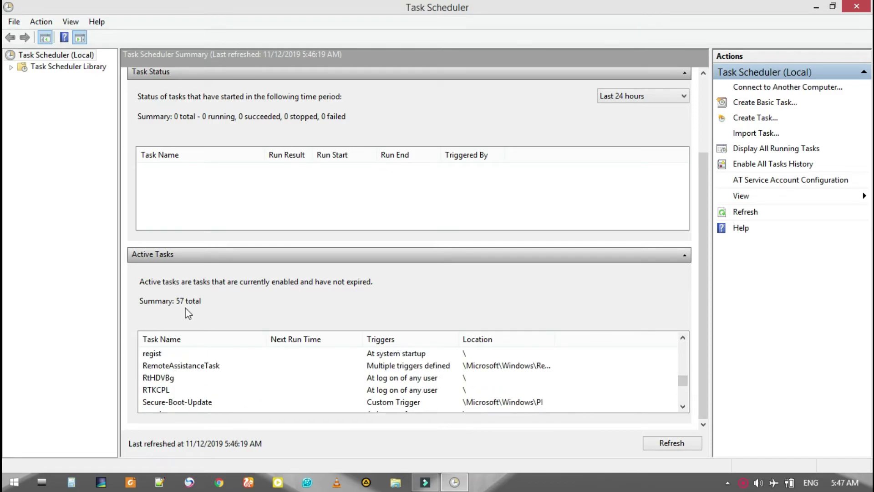
pyautogui.click(170, 354)
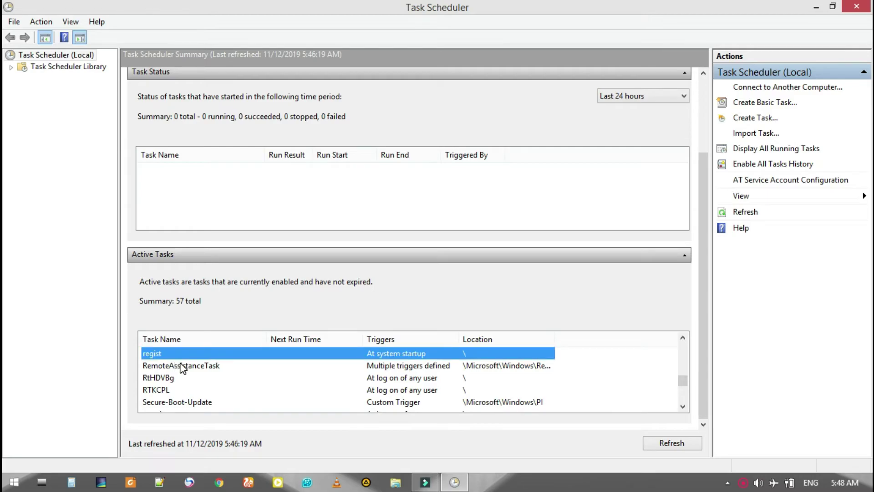
pyautogui.doubleClick(214, 353)
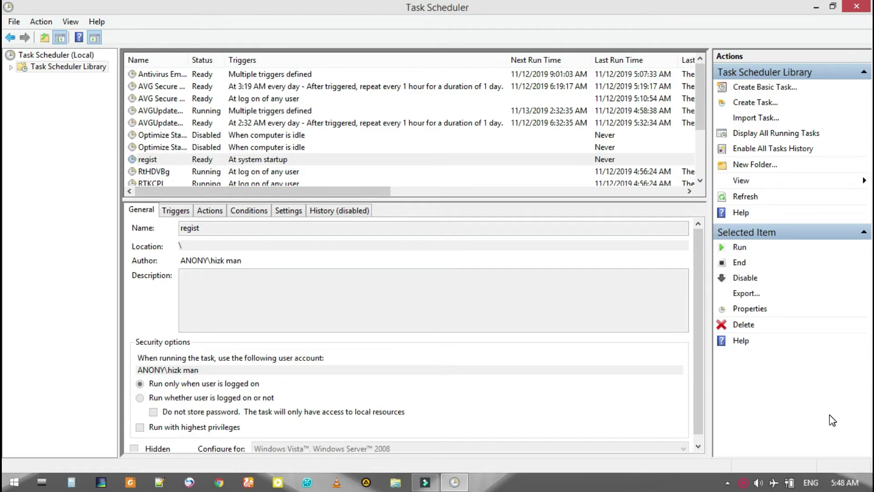
pyautogui.click(857, 390)
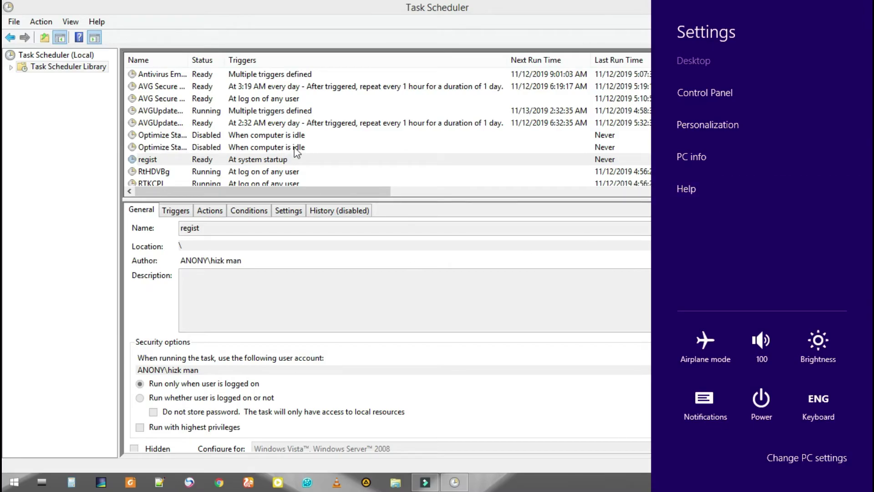
pyautogui.click(277, 160)
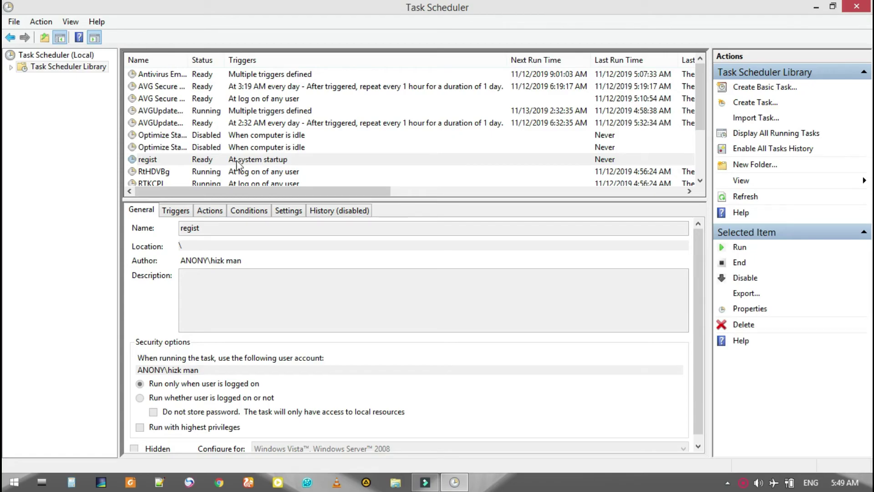
# Delete the regist task from the Task Scheduler Library, confirm its removal and close Task Scheduler
pyautogui.click(203, 162)
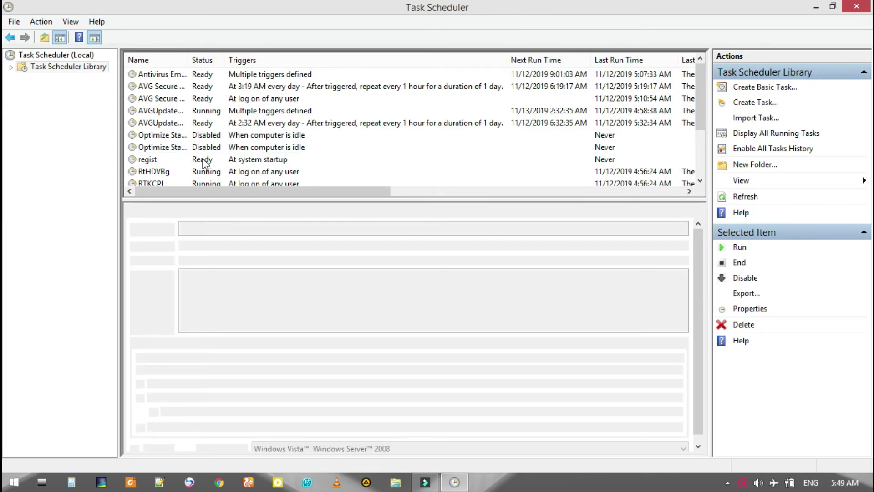
pyautogui.rightClick(203, 160)
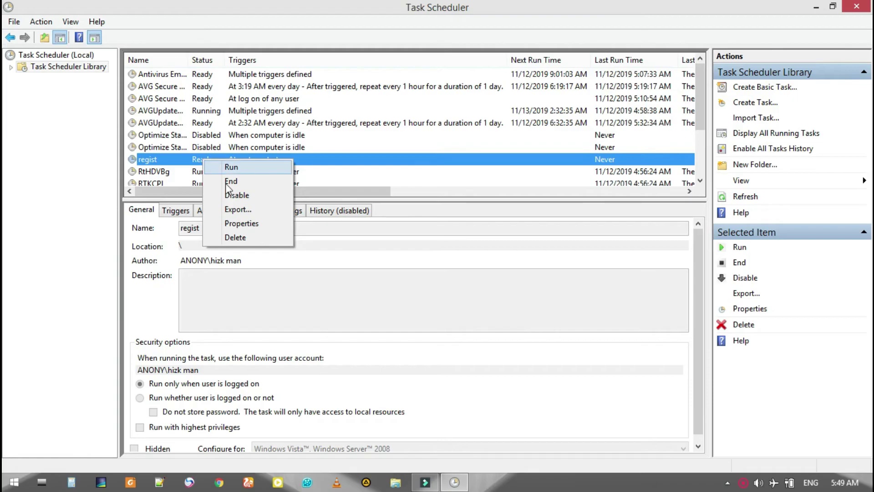
pyautogui.click(243, 239)
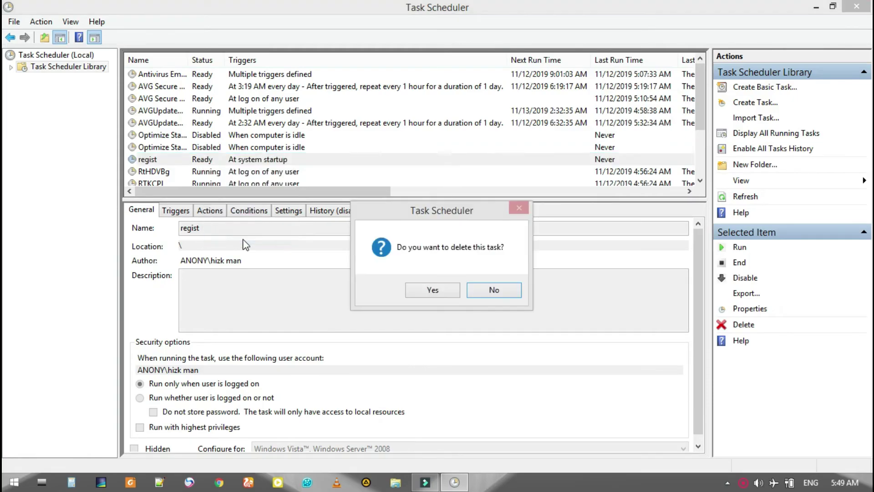
pyautogui.click(439, 291)
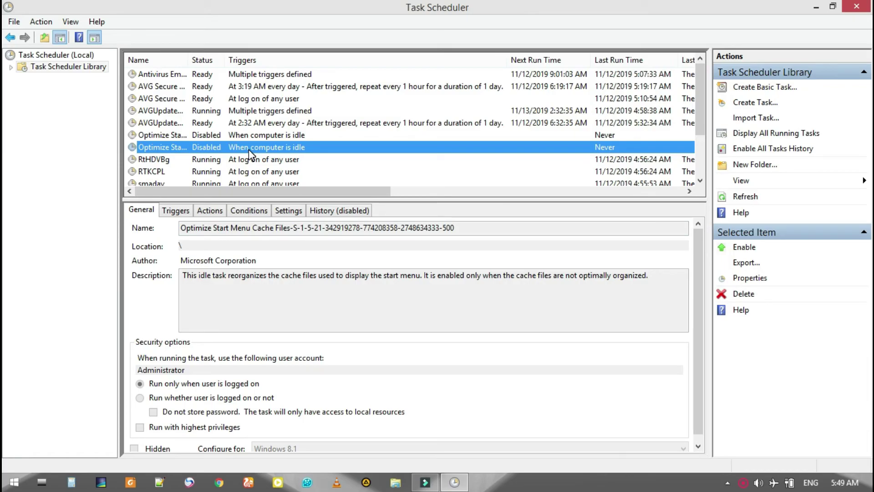
pyautogui.click(849, 9)
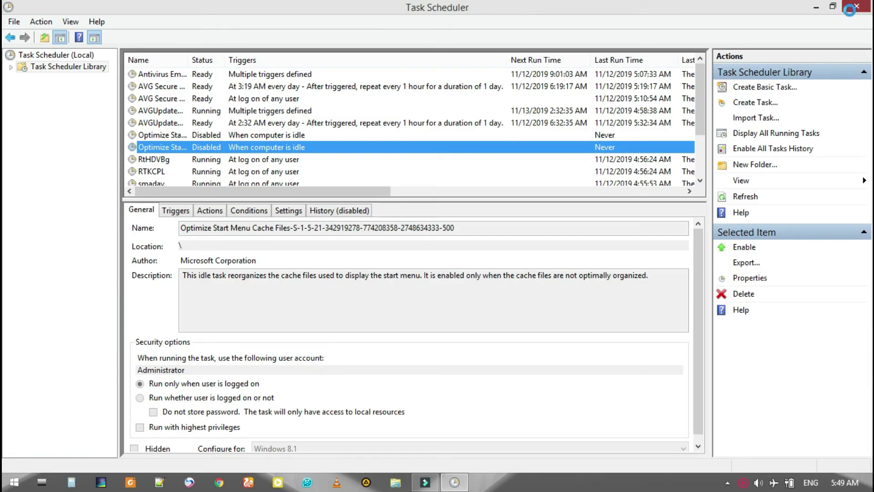